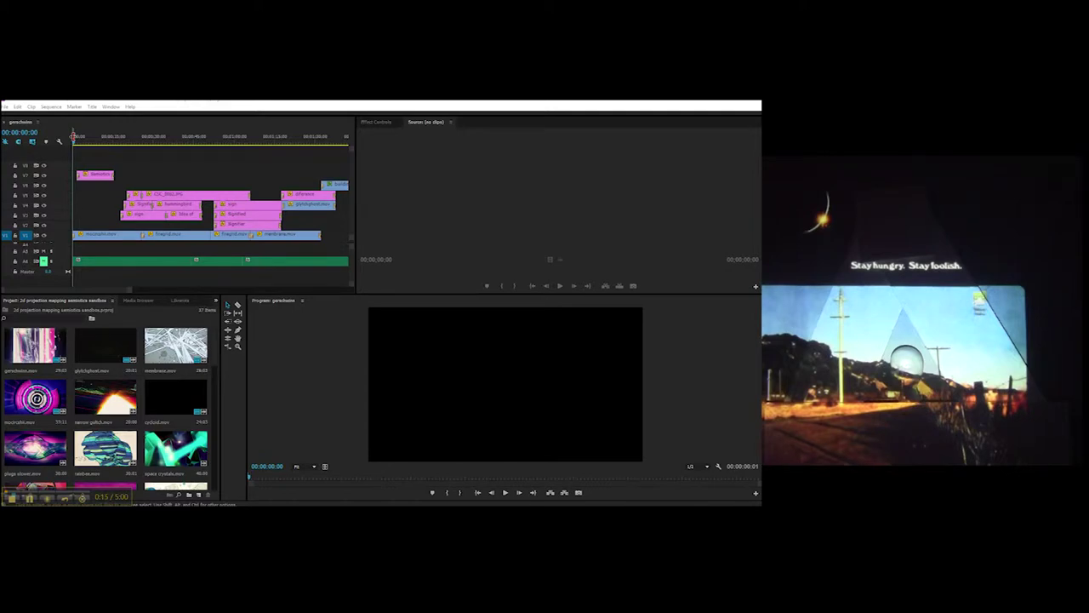
- Scrub through the opening seconds of the sequence to preview the Semiotics title over the video
left_click(74, 139)
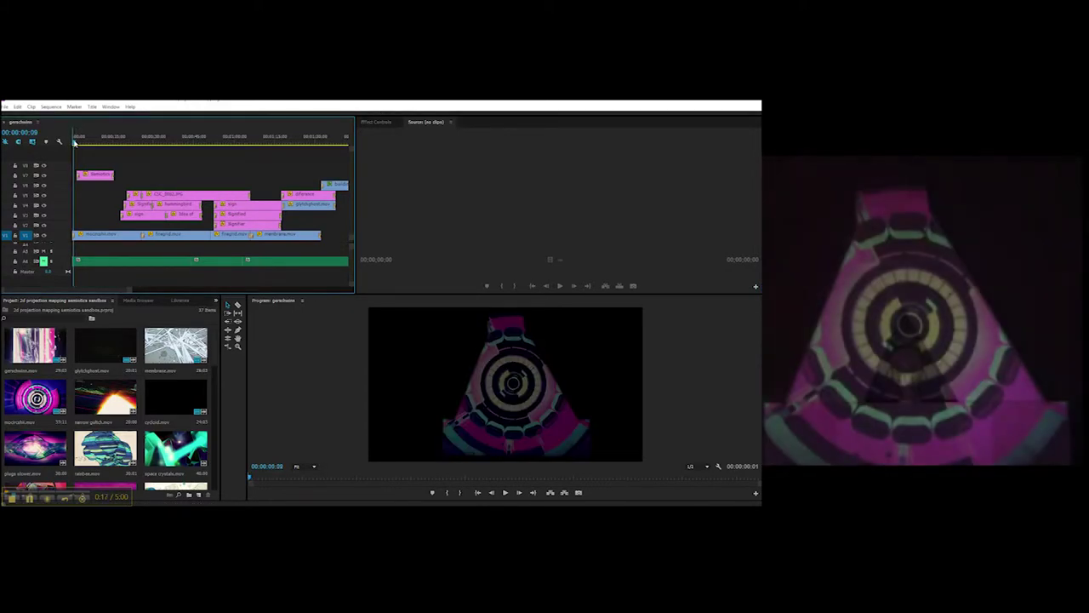
left_click_drag(74, 143, 81, 143)
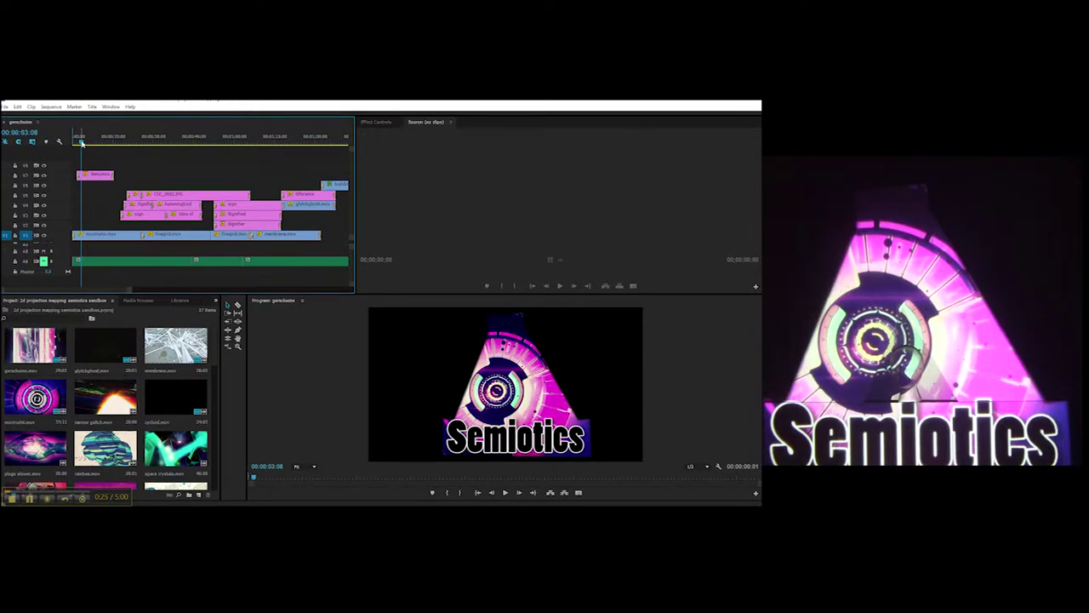
left_click_drag(81, 142, 88, 143)
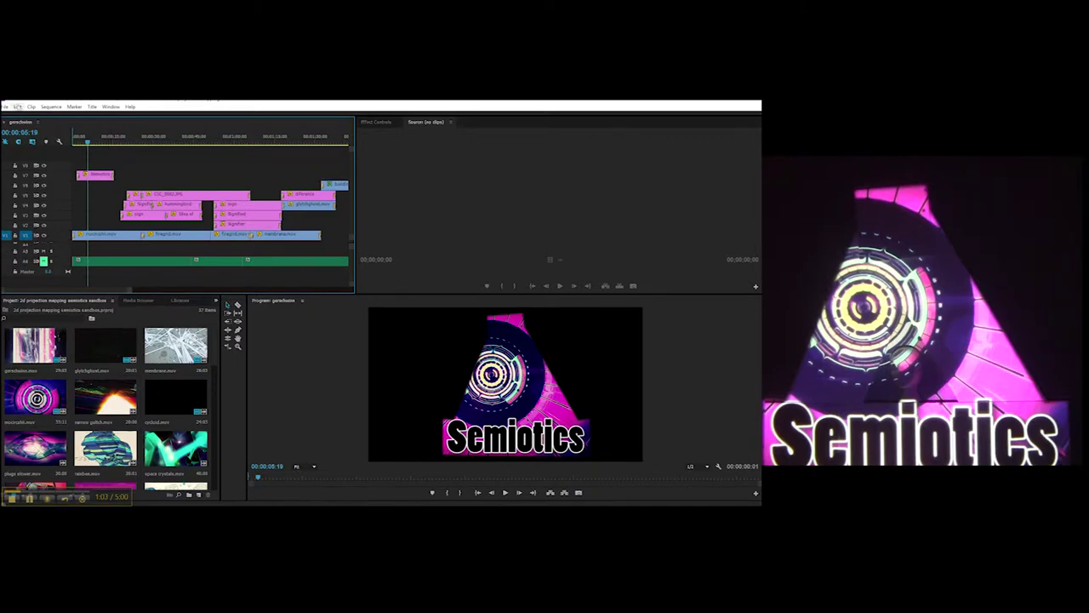
- Review the video device setting for Adobe Monitor 2 in the Playback preferences, and close them without saving changes
left_click(4, 108)
mouse_move(17, 107)
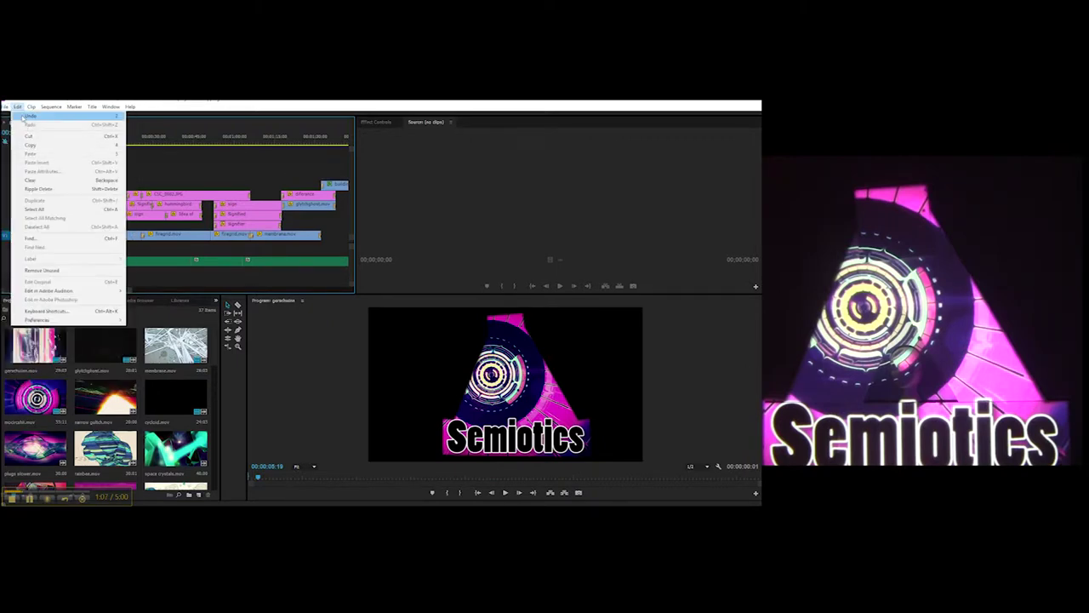
mouse_move(92, 321)
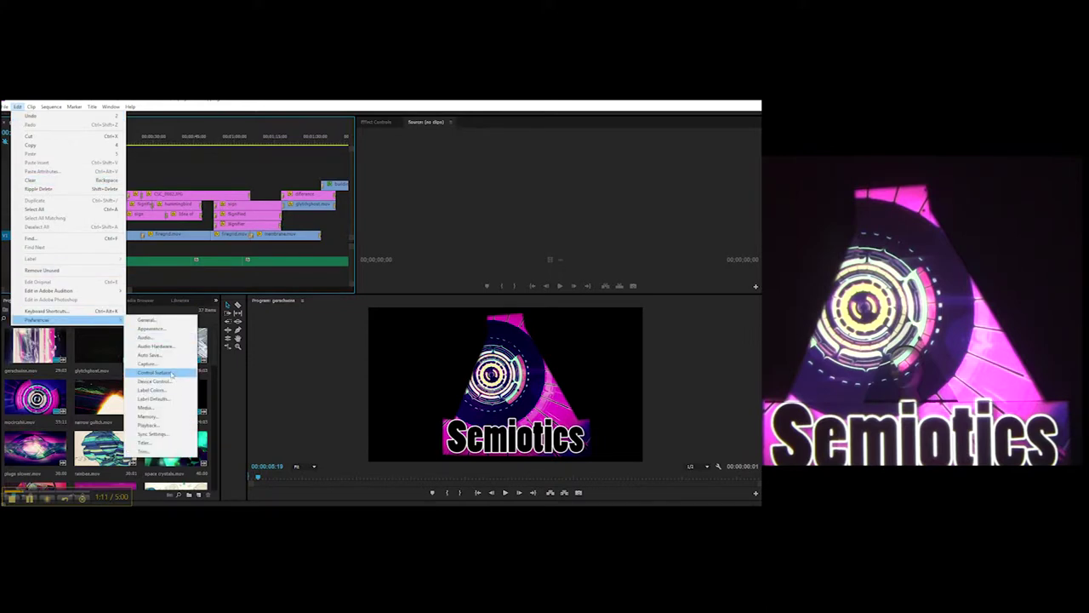
left_click(173, 424)
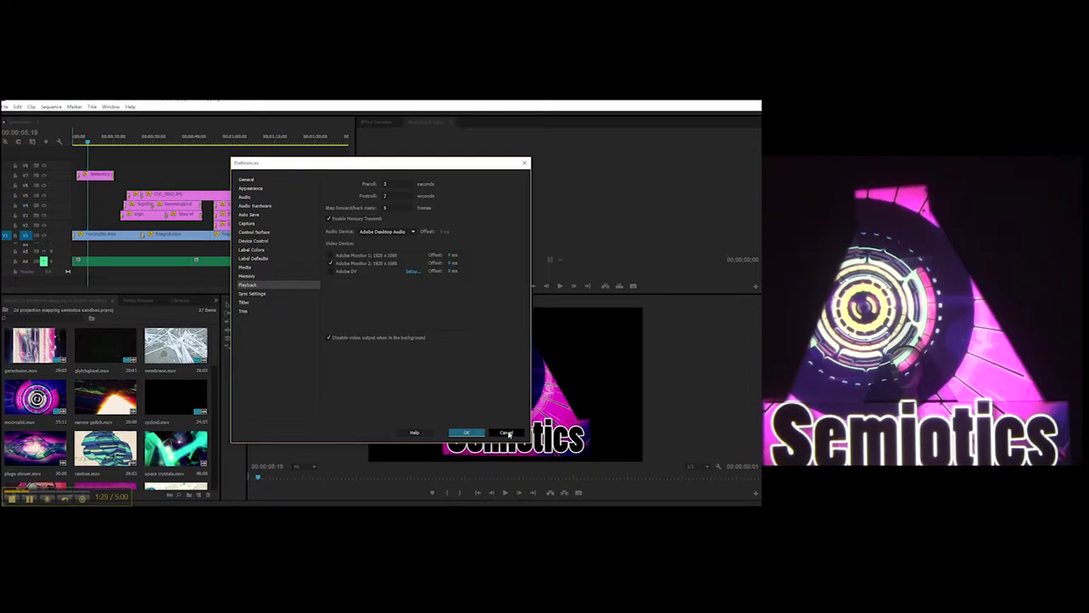
left_click(329, 264)
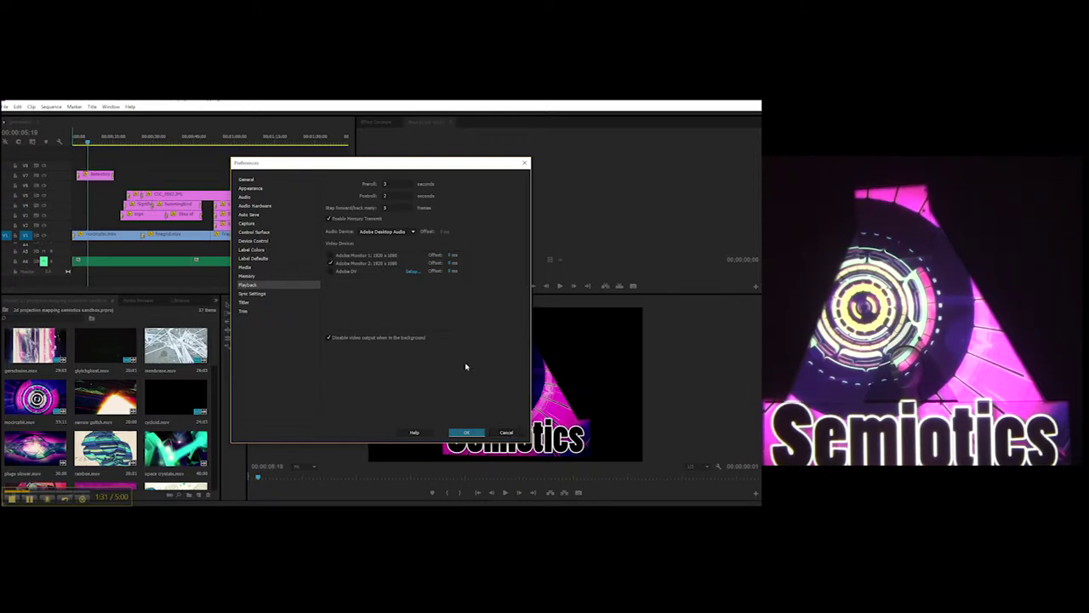
left_click(506, 432)
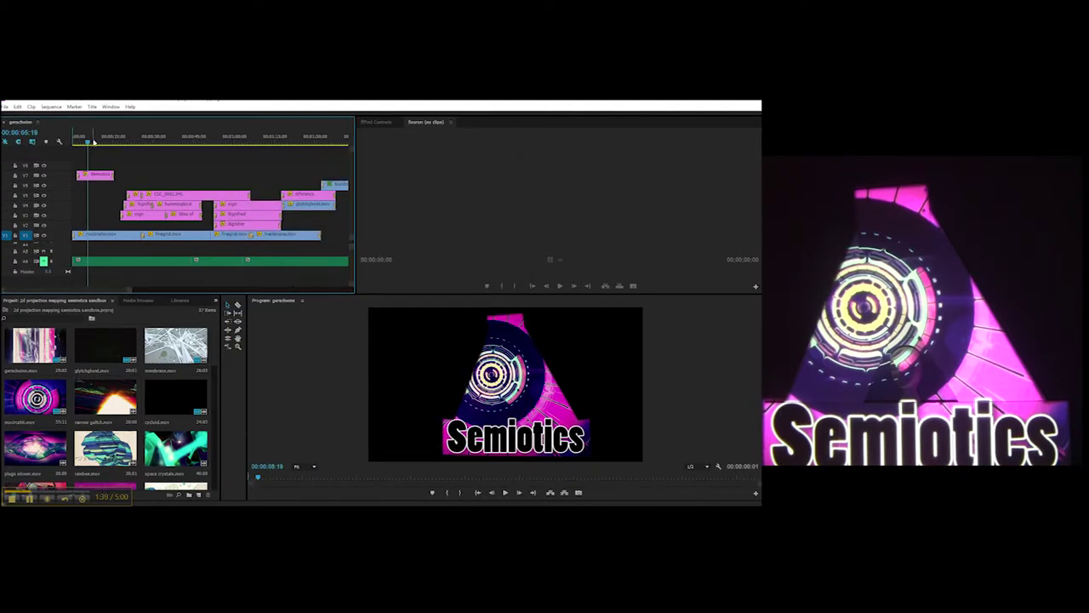
- Preview the section of the sequence where the Sign, Signifier and Signified titles fade in, starting at about 18 seconds
left_click_drag(90, 139, 122, 150)
key("space")
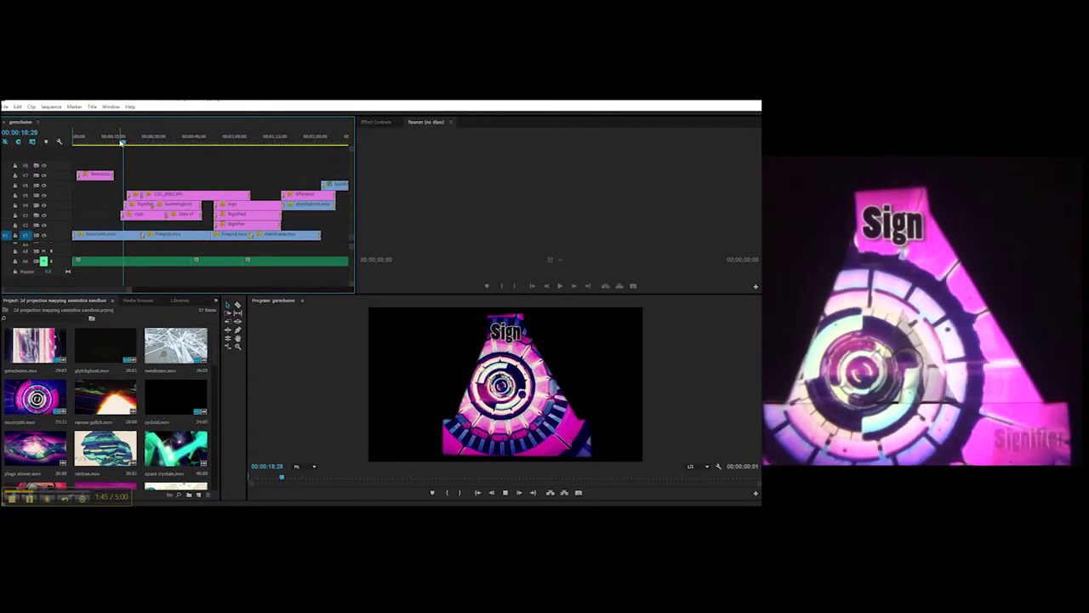
key("space")
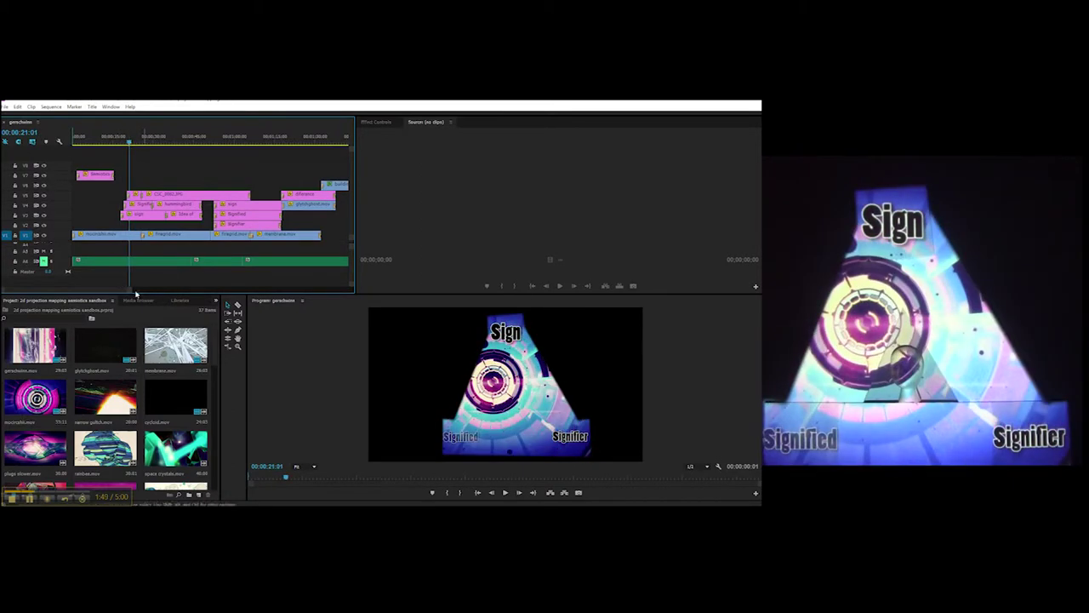
- Examine the expanded Opacity settings of the Semiotics title clip in Effect Controls
left_click(99, 140)
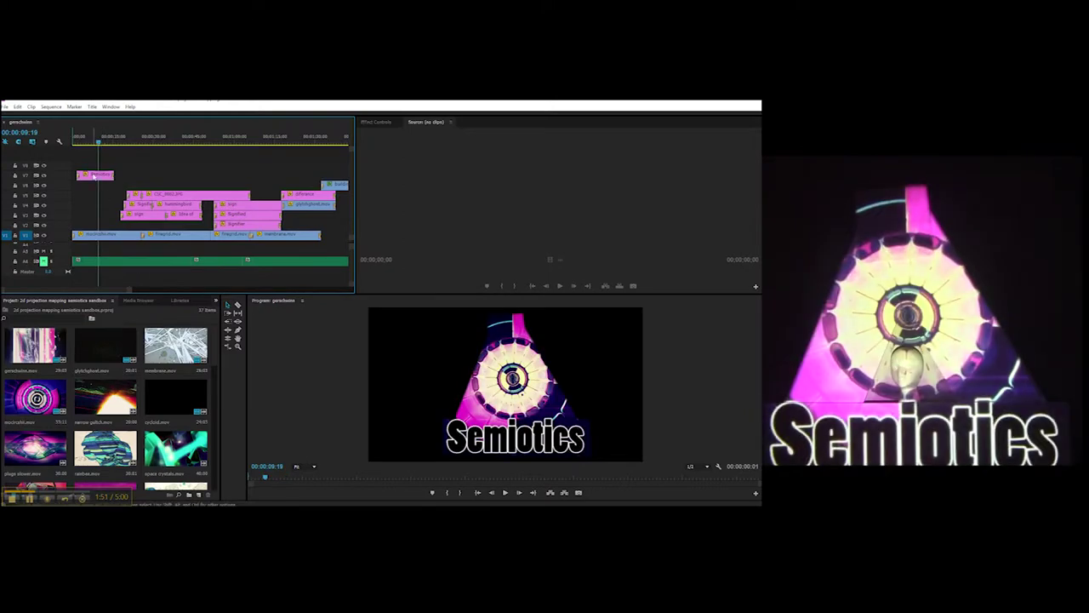
left_click(96, 176)
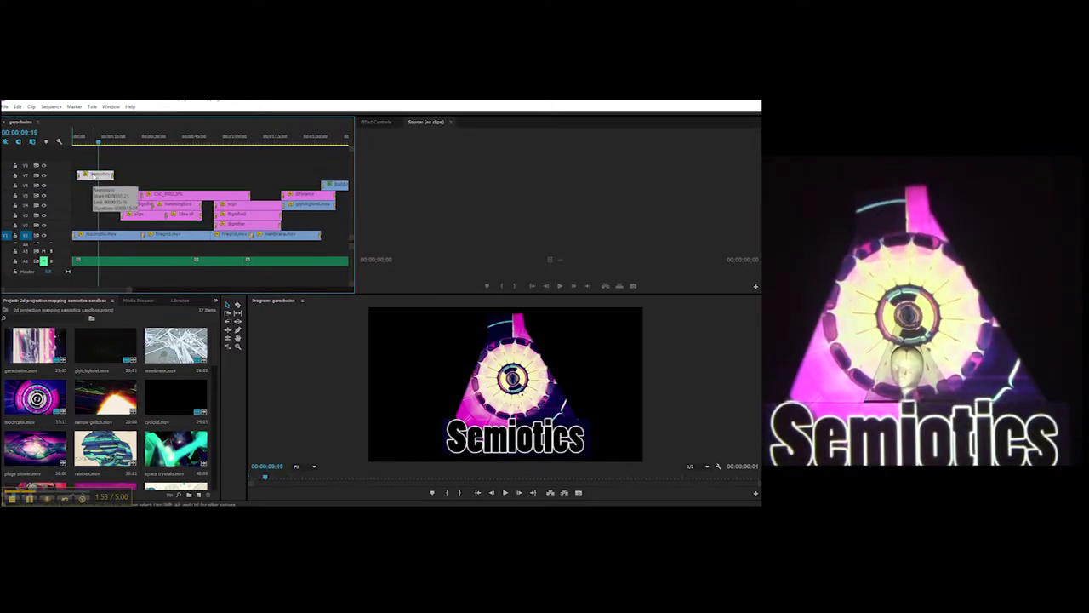
left_click(385, 122)
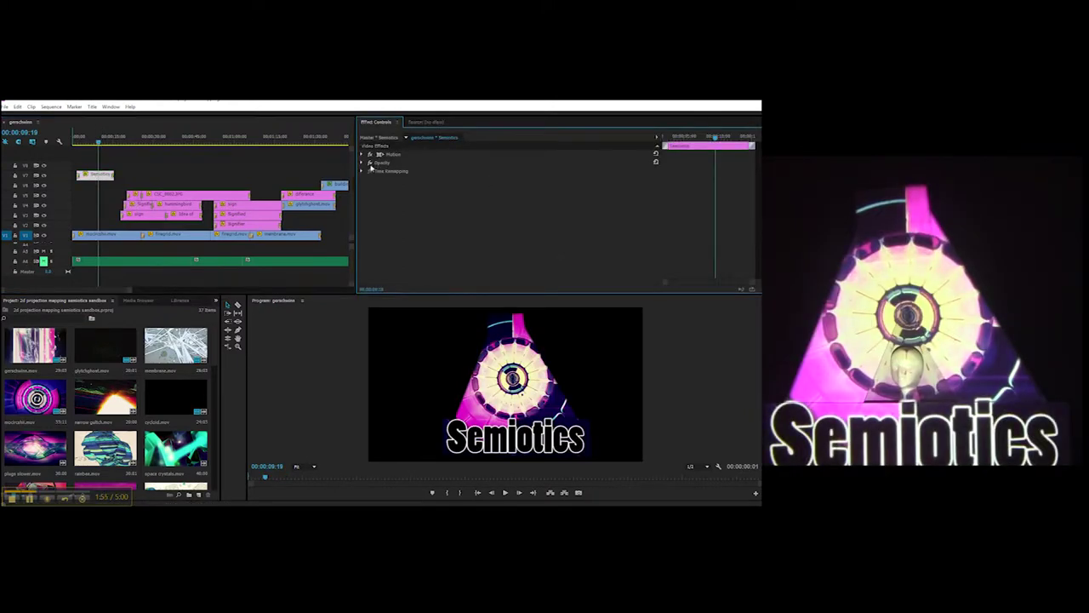
left_click(363, 162)
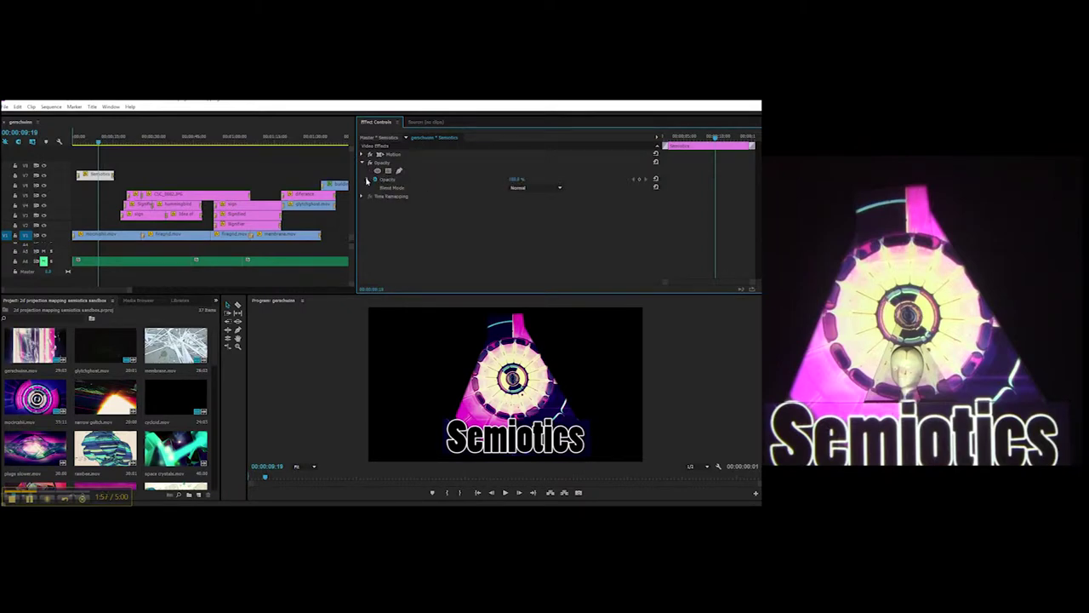
left_click(367, 179)
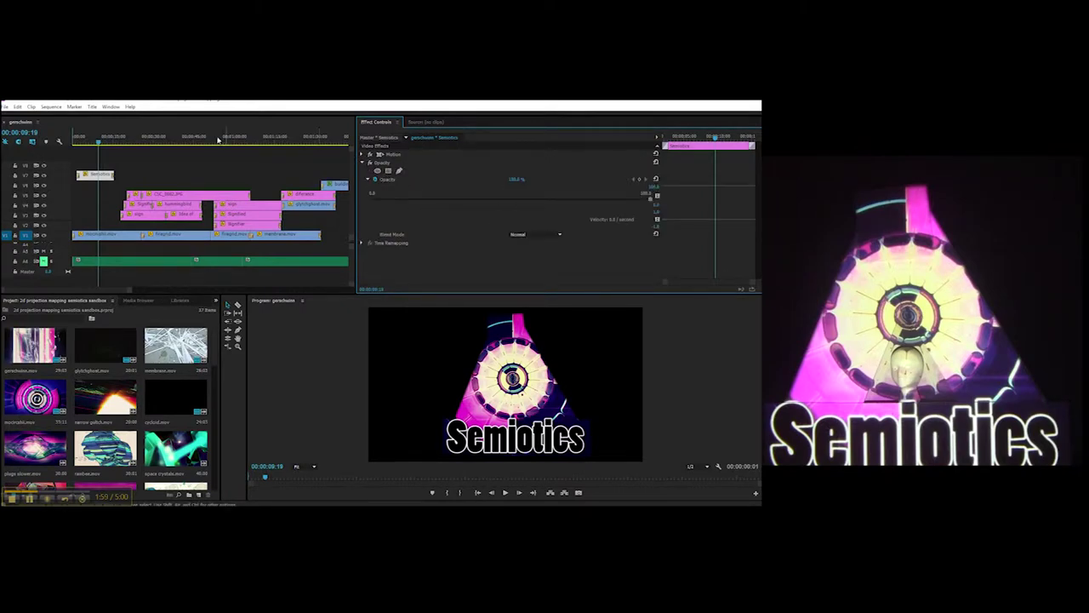
- Place the magenta-striped clip from the project bin on video track V5, in the empty area beyond the sequence's last clips
left_click(104, 142)
left_click_drag(108, 143, 305, 143)
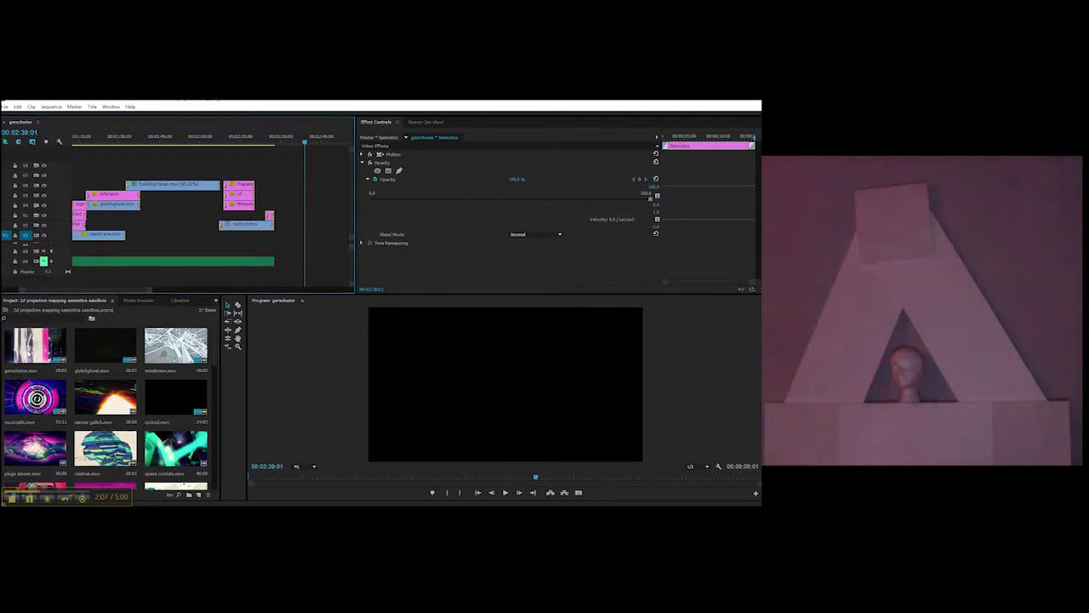
left_click_drag(35, 344, 303, 197)
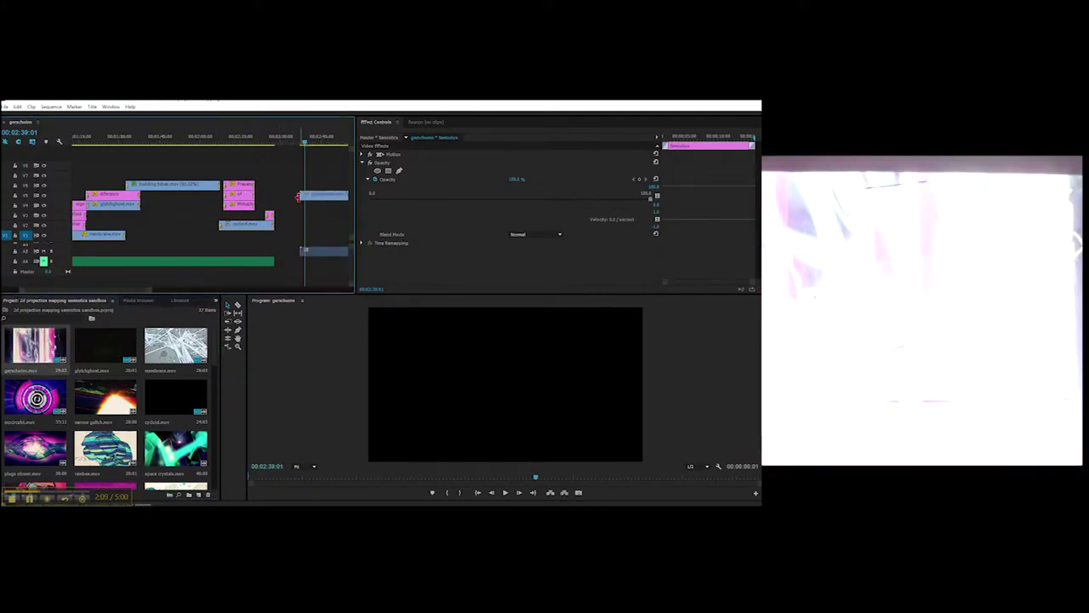
- Unlink the magenta-striped clip's audio from its video and delete the audio part
right_click(321, 197)
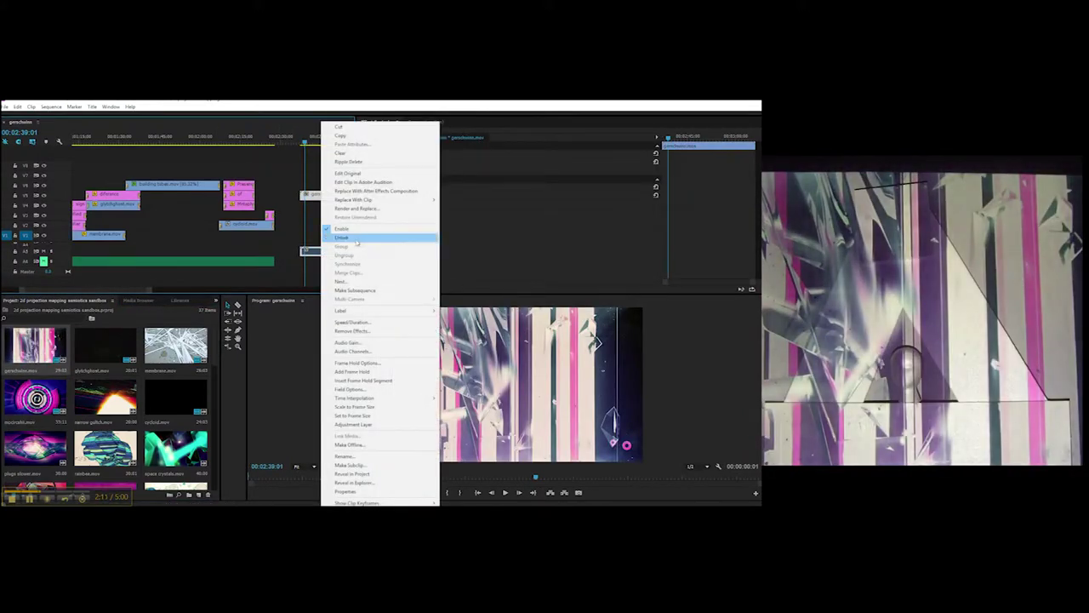
left_click(349, 238)
left_click(313, 253)
key("Delete")
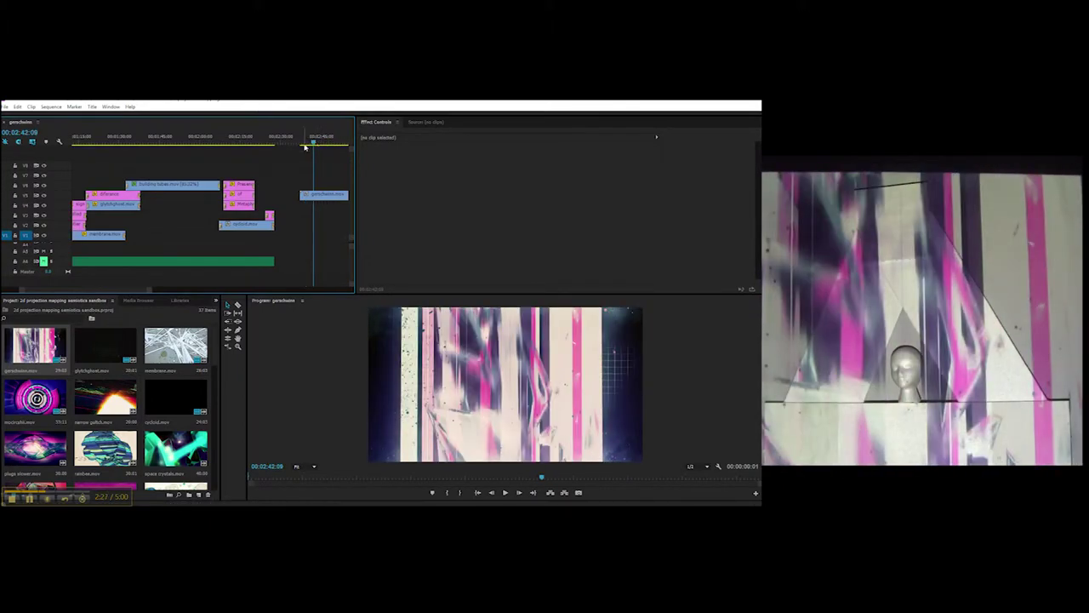
- Add a four-point polygon opacity mask to the magenta-striped clip at 00:02:46:14
left_click(326, 198)
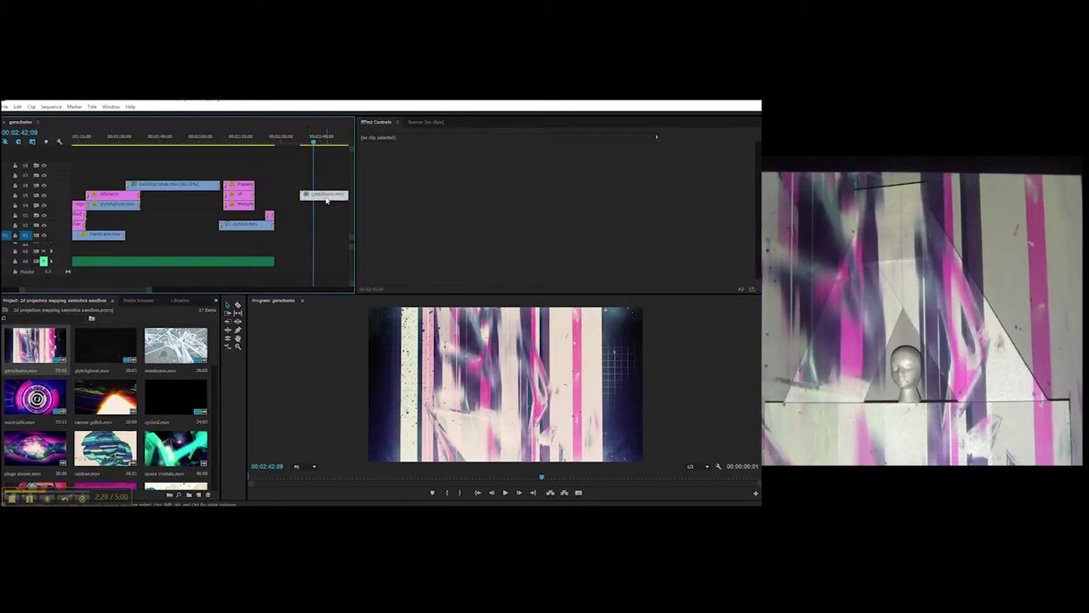
left_click_drag(315, 140, 326, 145)
left_click(363, 162)
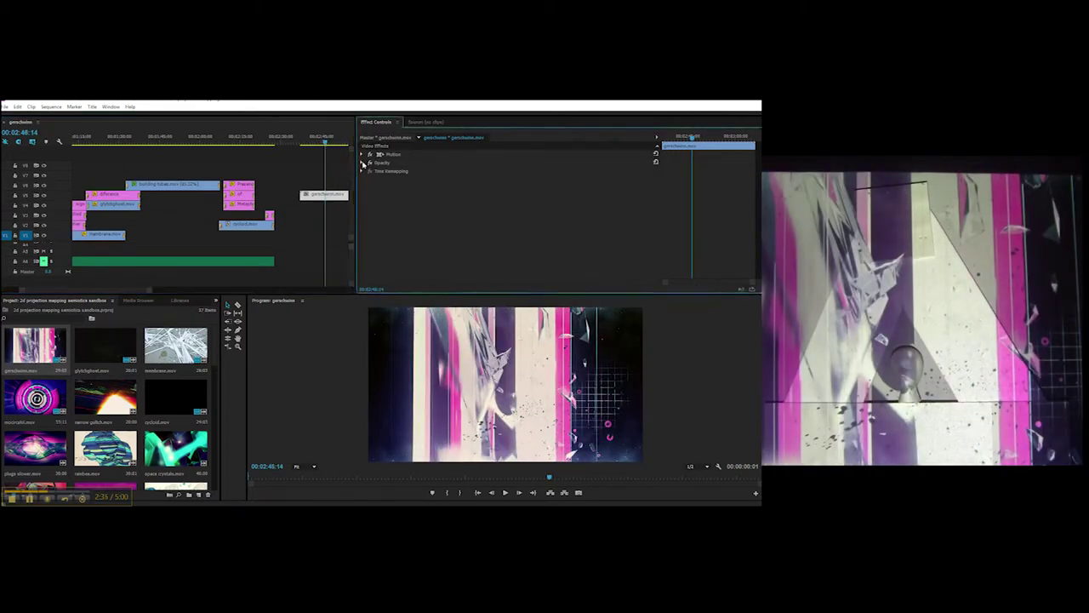
left_click(389, 171)
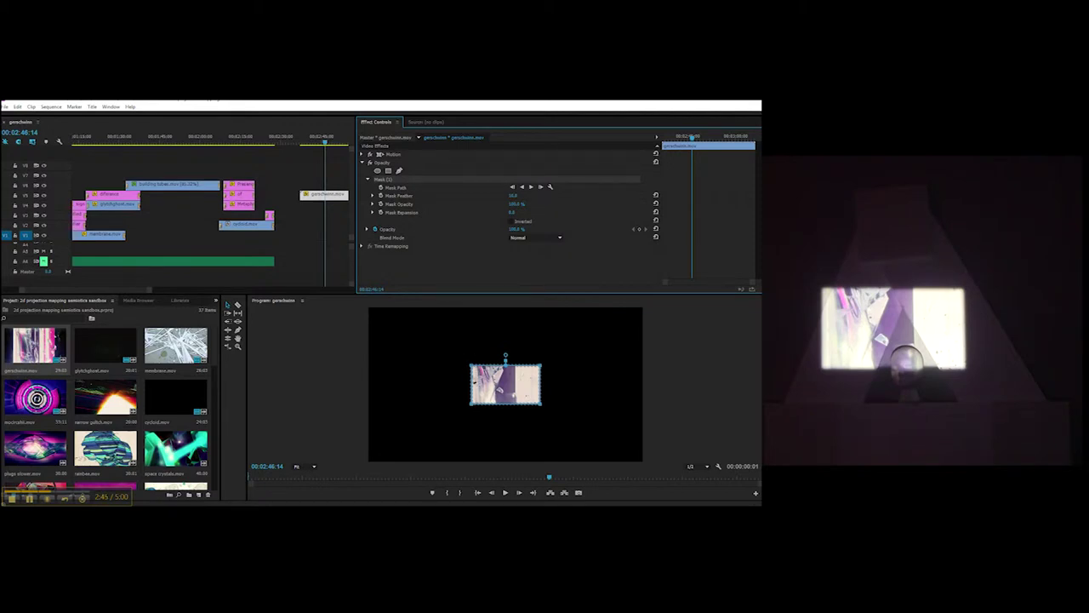
- Fit the mask's two upper corners to the top of the A-shaped structure and its lower-right corner to the base
left_click_drag(476, 376, 490, 321)
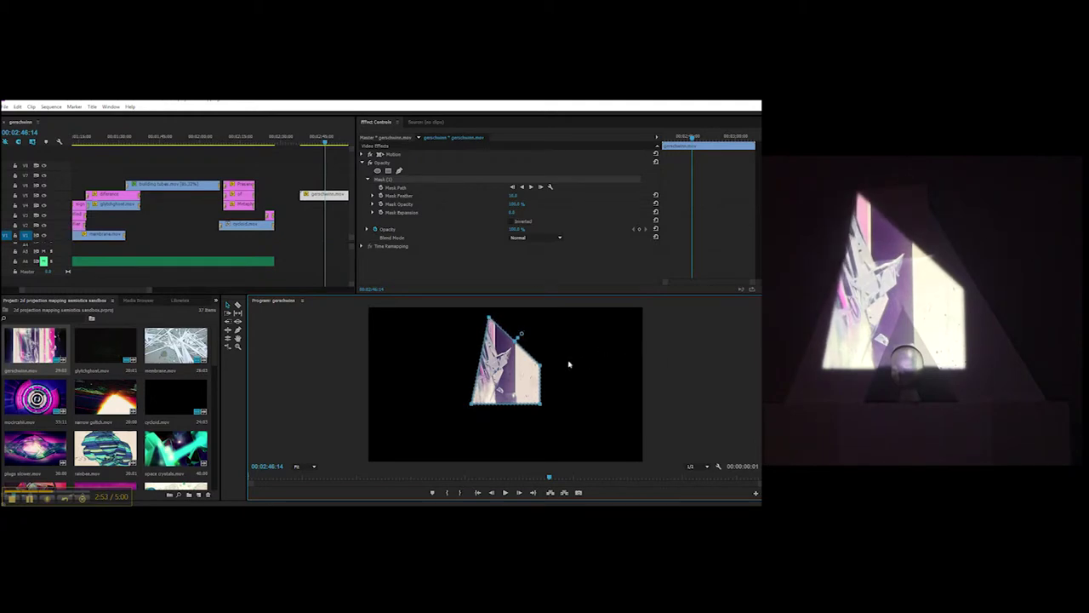
left_click_drag(521, 334, 522, 316)
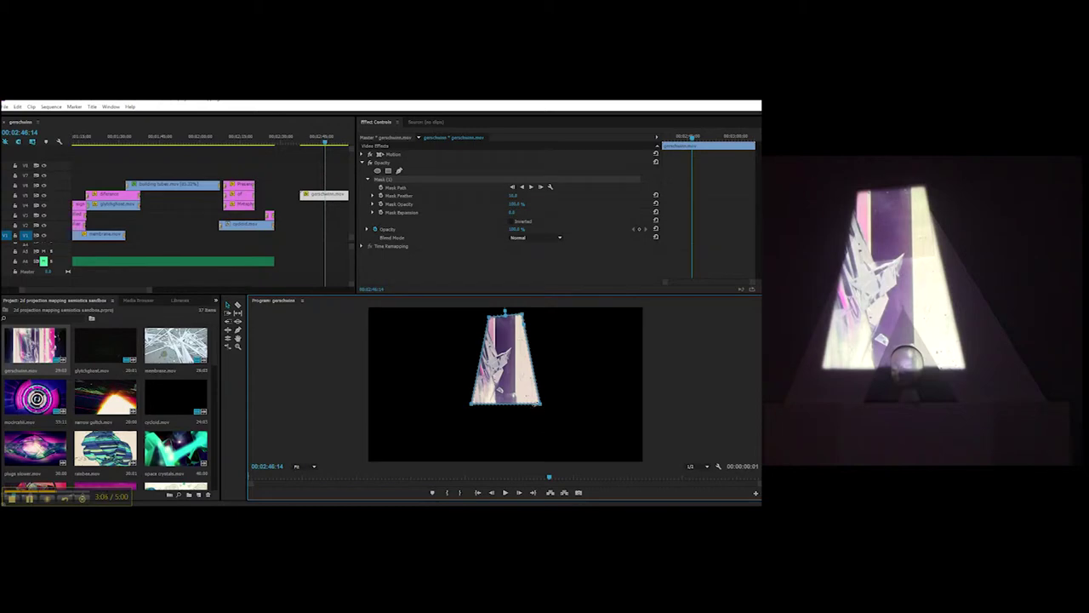
left_click_drag(541, 409, 594, 463)
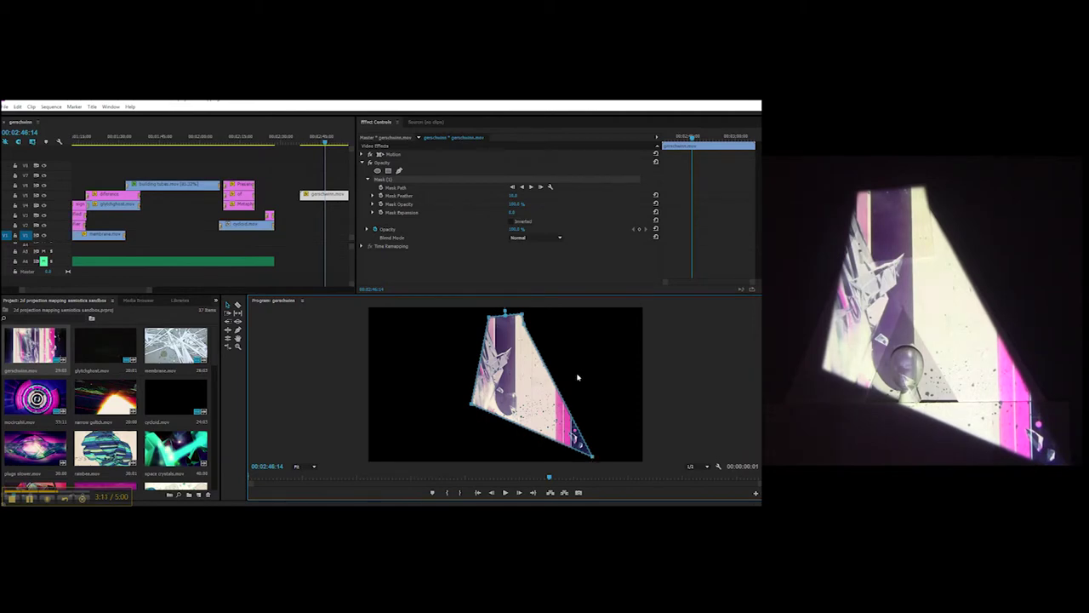
- Add and adjust mask points so the outline follows the stepped base on both sides and the structure's left slope
left_click_drag(570, 411, 592, 425)
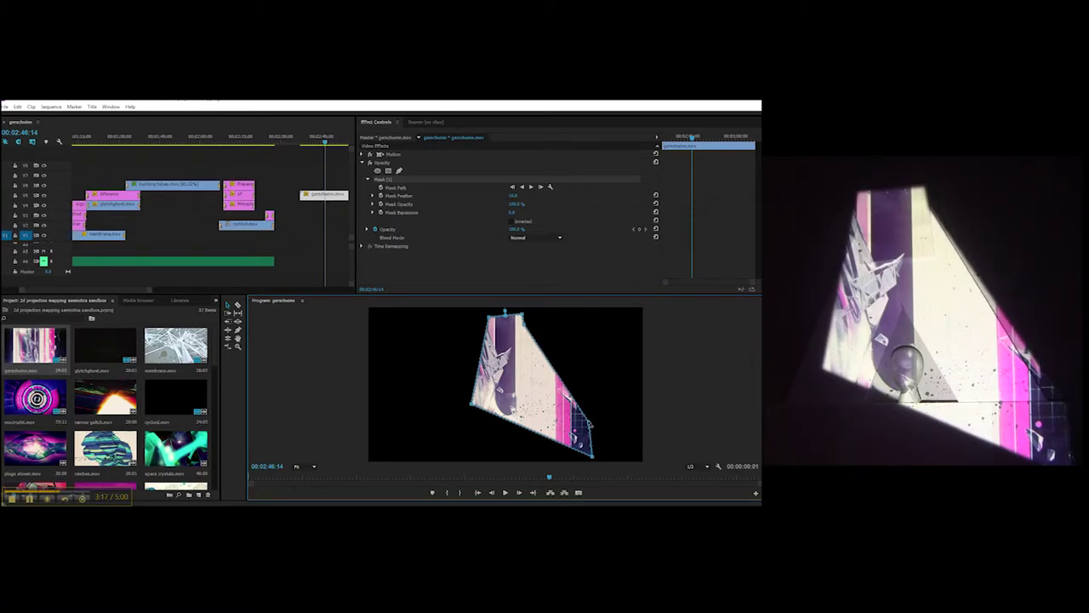
left_click_drag(581, 408, 575, 412)
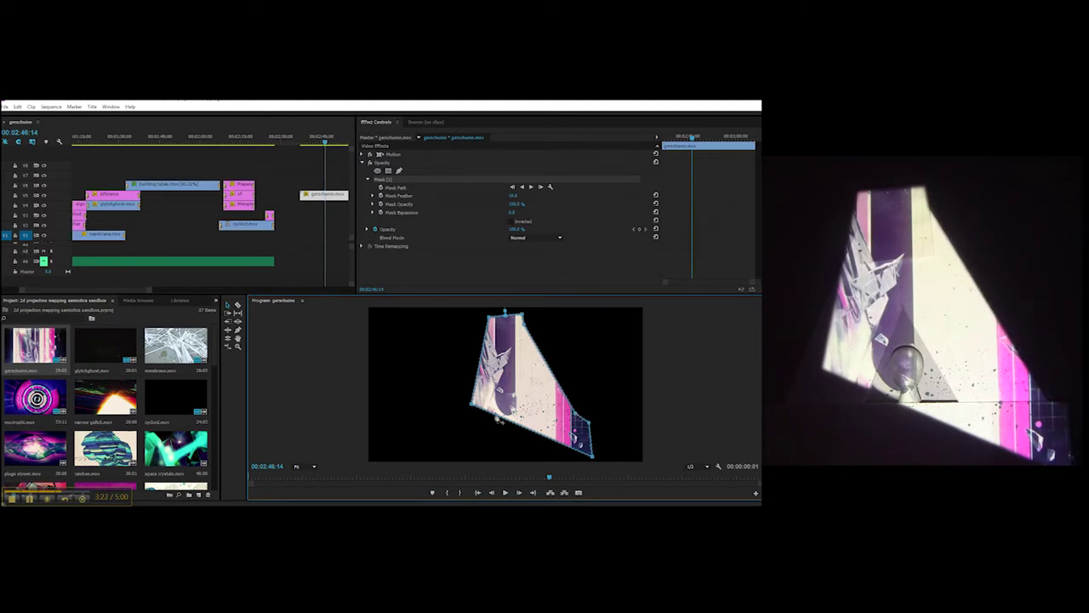
left_click_drag(495, 418, 444, 423)
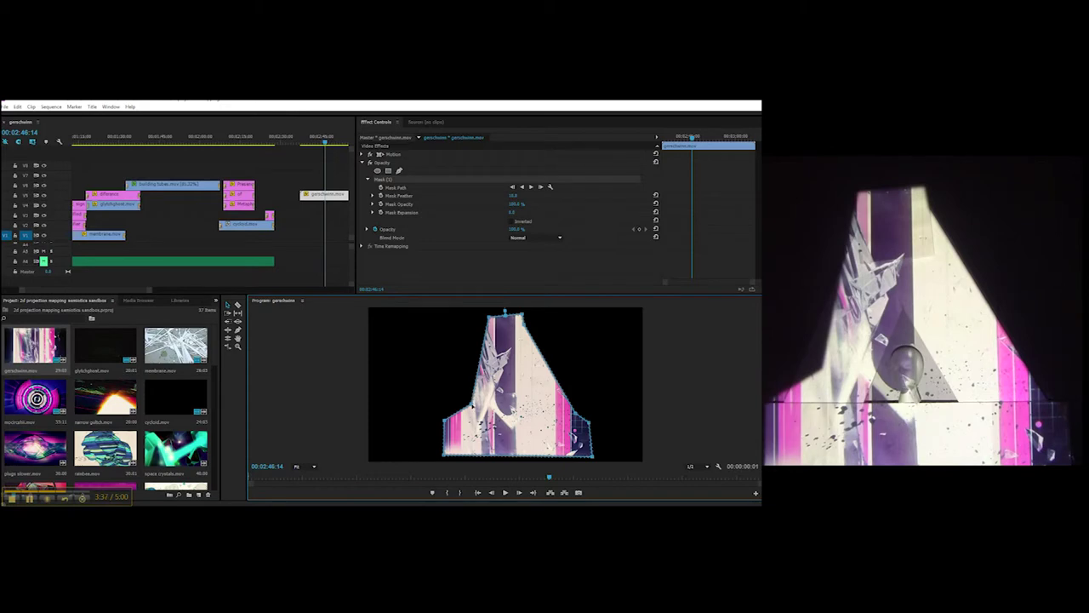
mouse_move(472, 406)
left_mouse_down()
mouse_move(474, 423)
mouse_move(456, 420)
left_mouse_up()
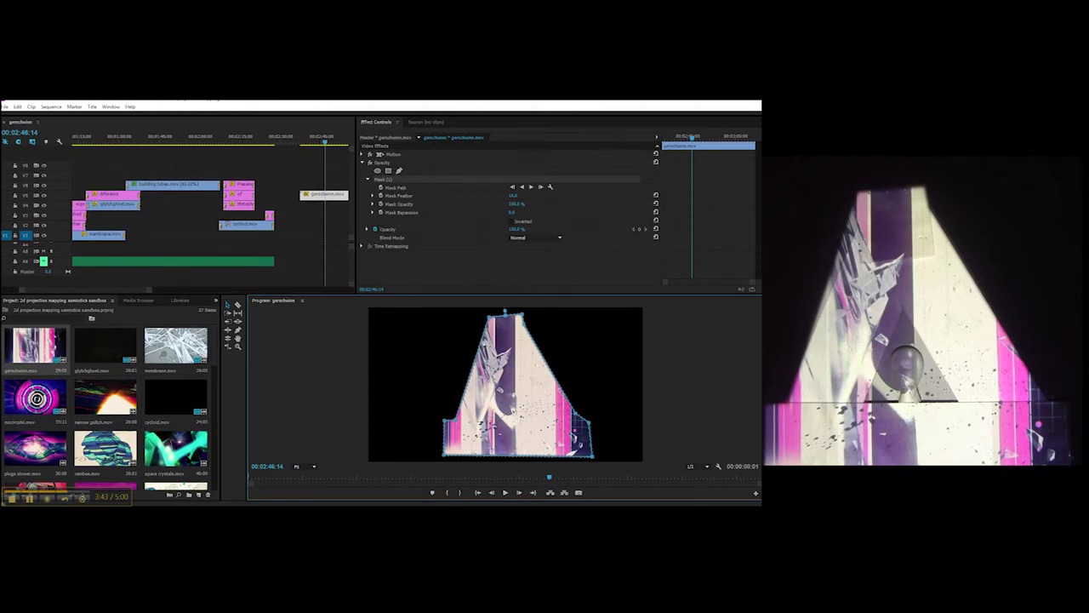
mouse_move(483, 339)
left_mouse_down()
mouse_move(493, 338)
mouse_move(495, 354)
mouse_move(484, 362)
mouse_move(488, 348)
mouse_move(480, 352)
left_mouse_up()
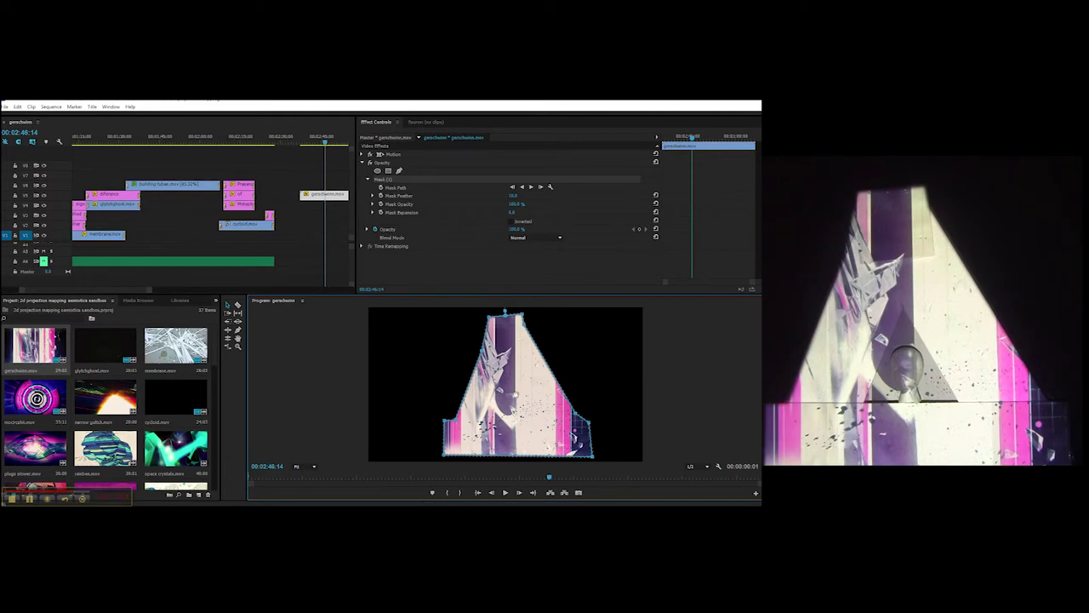
left_click(403, 181)
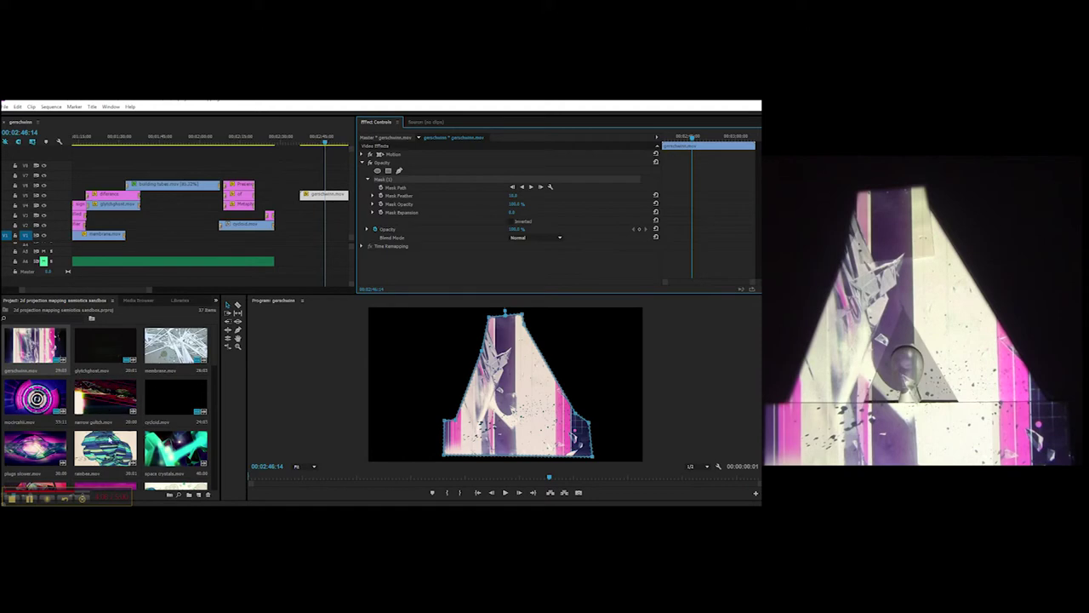
- Place the blue-green cell-pattern clip on video track V4, directly beneath the masked clip
left_click_drag(146, 349, 316, 205)
left_click_drag(317, 258, 314, 245)
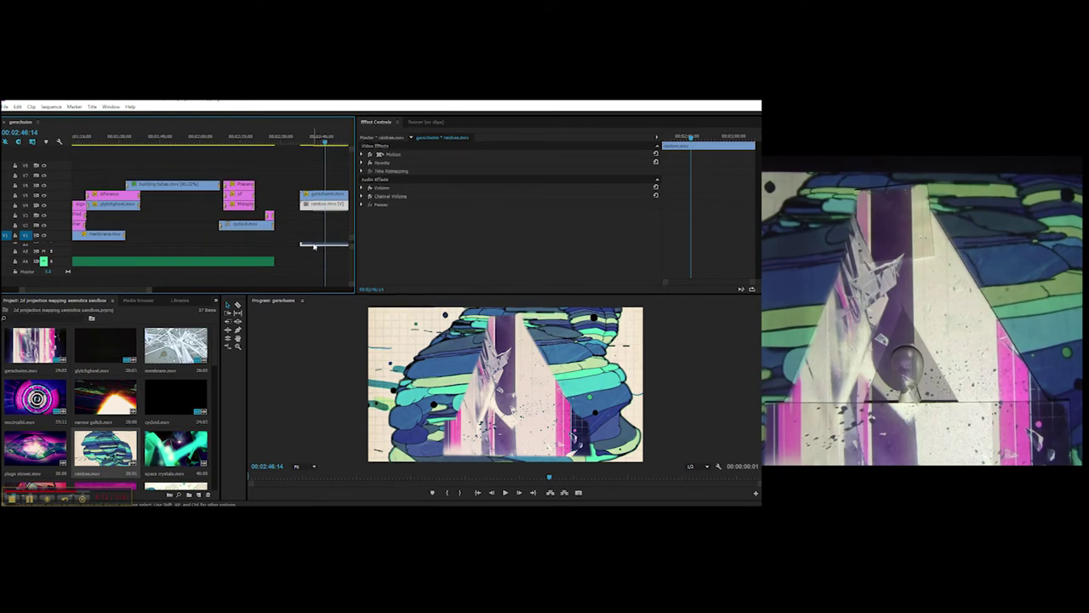
- Unlink and delete the blue-green clip's audio, and move its video to start at the playhead at 00:02:46:14
right_click(314, 246)
left_click(330, 237)
left_click(313, 246)
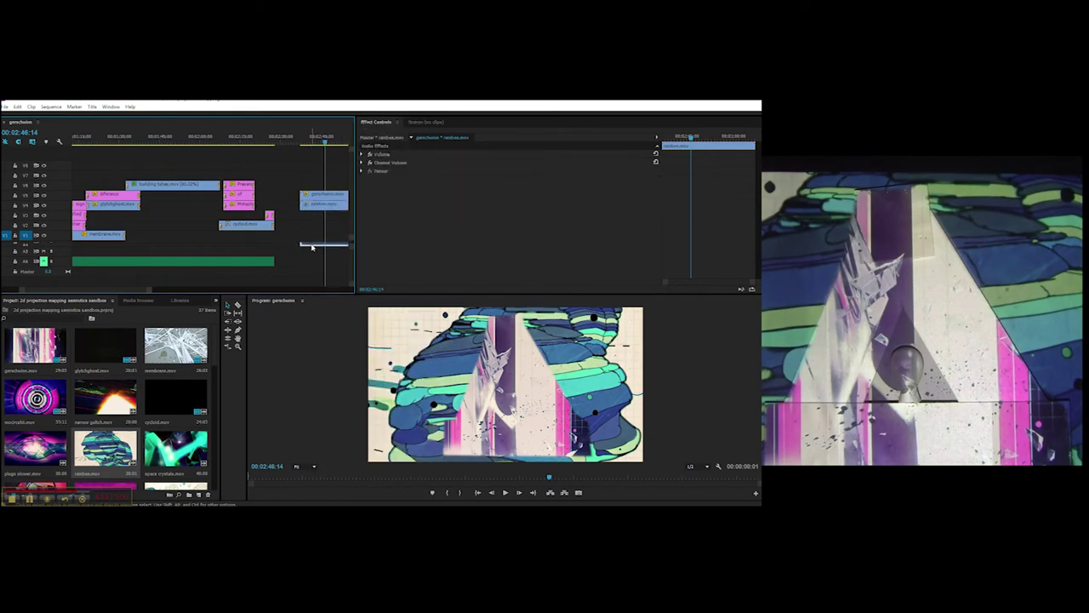
key("Delete")
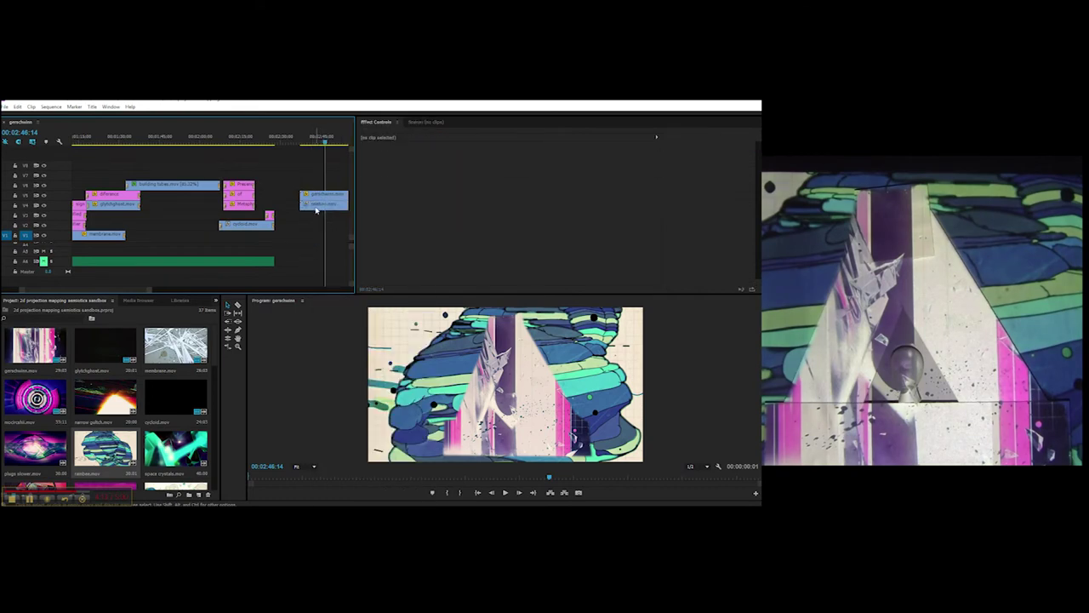
left_click(316, 210)
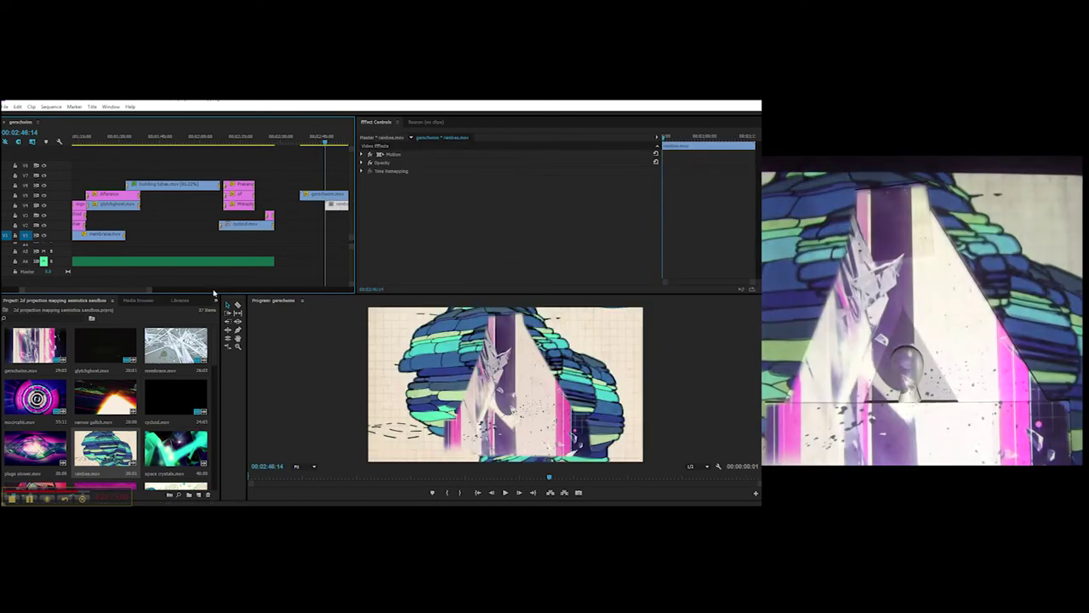
- Move the blue-green clip on V4 to start exactly where the masked clip ends, and place the playhead over the moved clip
left_click_drag(136, 289, 150, 290)
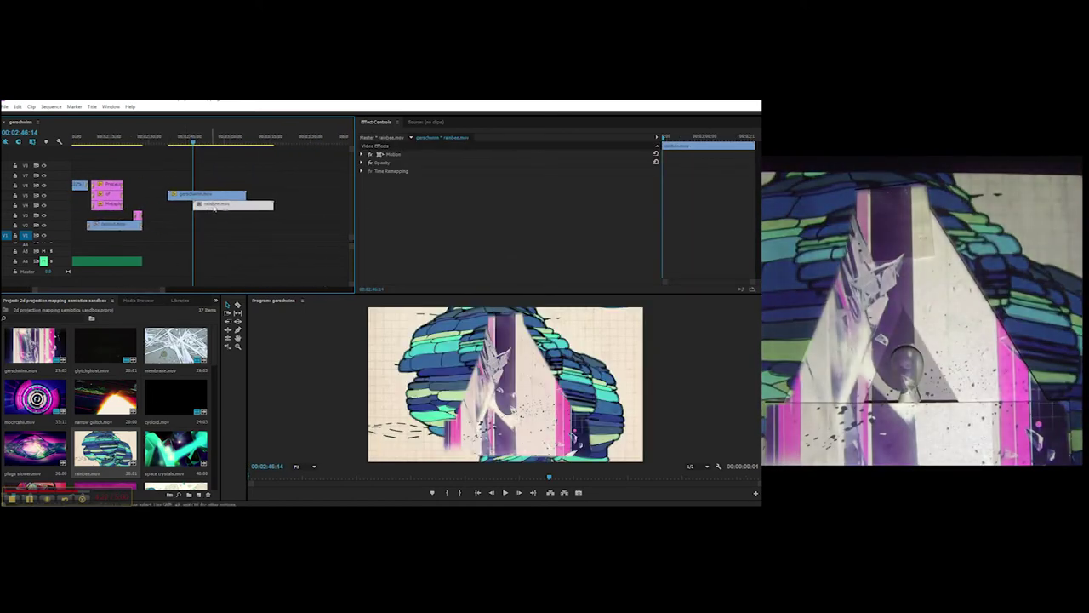
left_click_drag(215, 207, 267, 207)
left_click(219, 142)
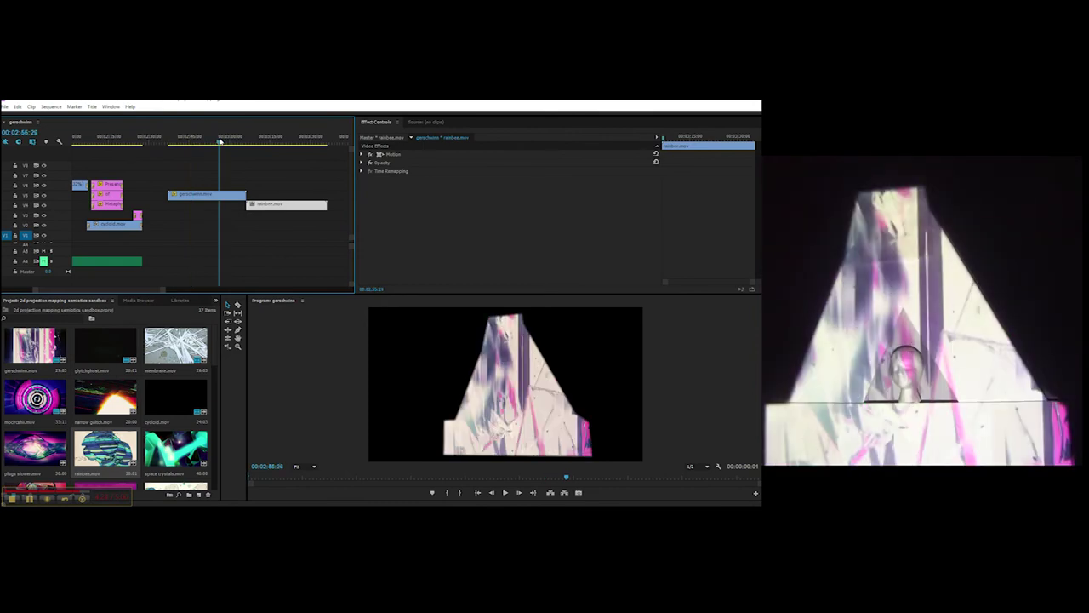
left_click_drag(220, 141, 254, 140)
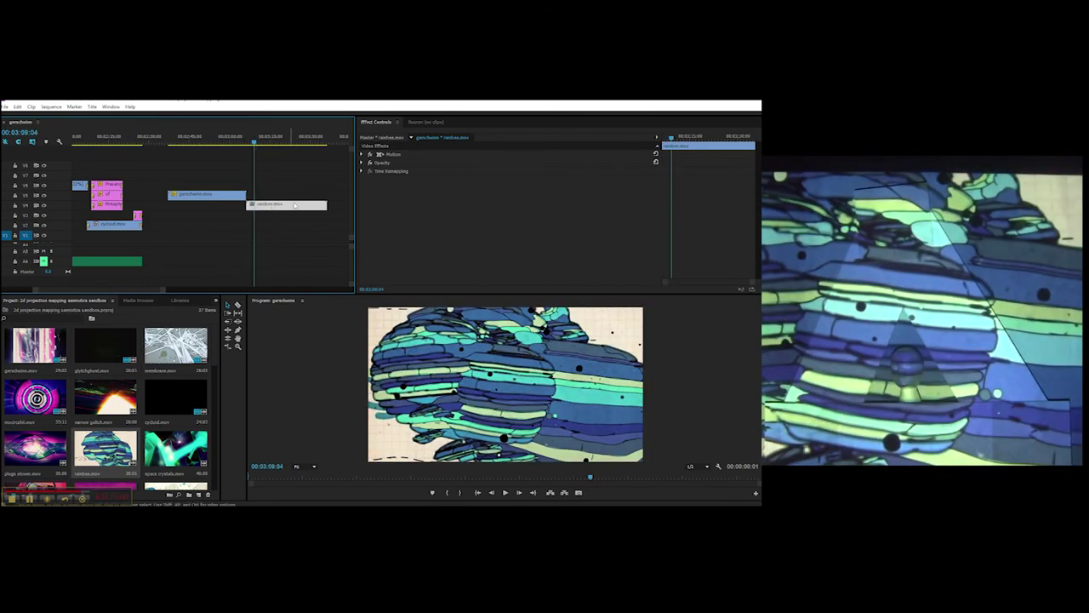
- Paste the copied A-shaped mask onto the blue-green clip's Opacity effect and check the masked clip at a further point in time
left_click(362, 163)
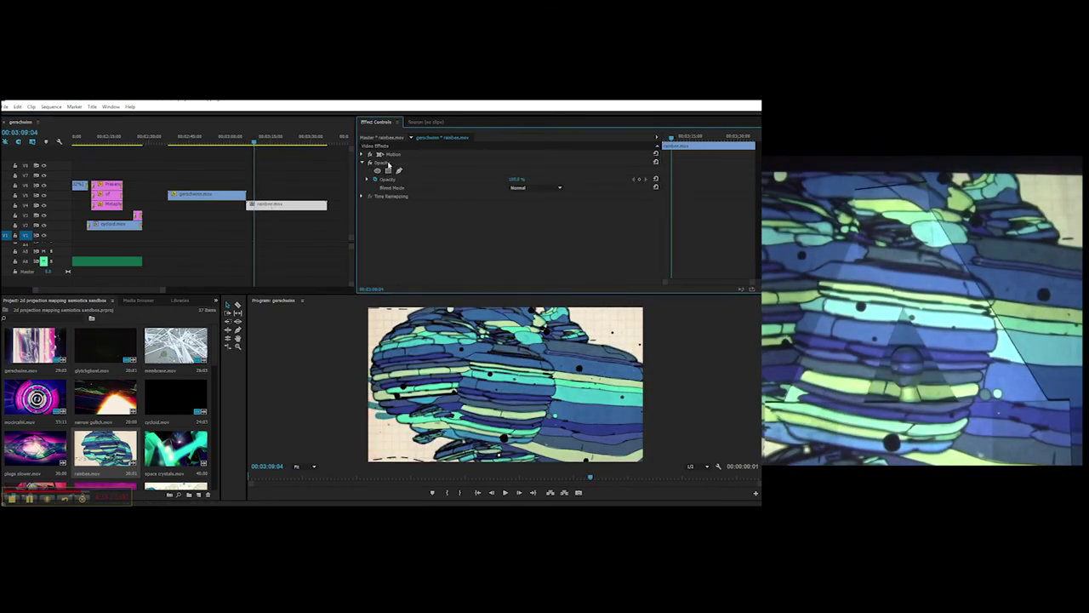
left_click(390, 164)
key("ctrl+v")
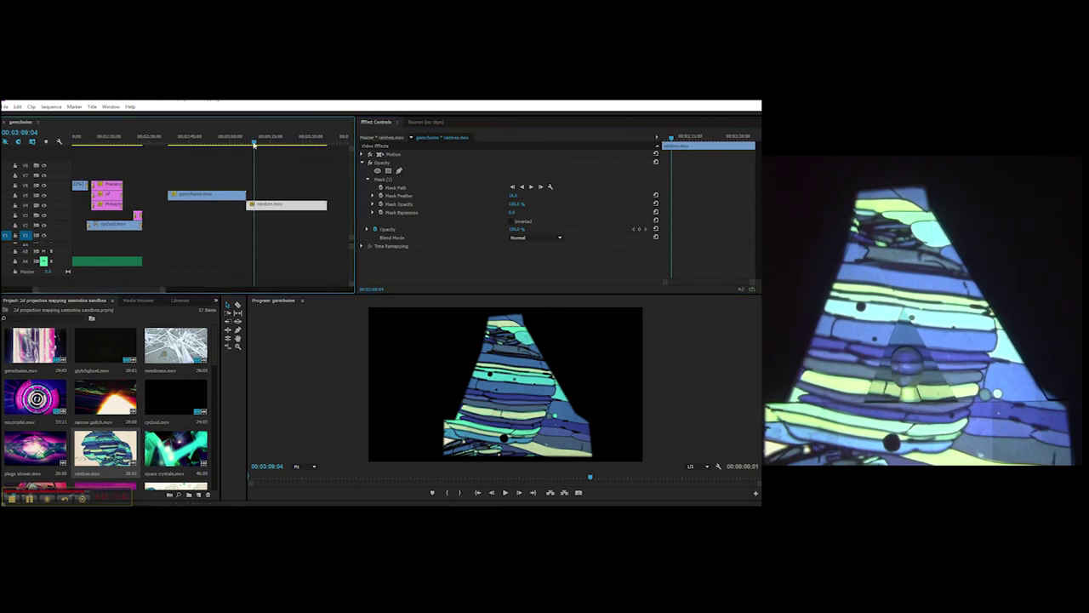
left_click_drag(253, 145, 282, 157)
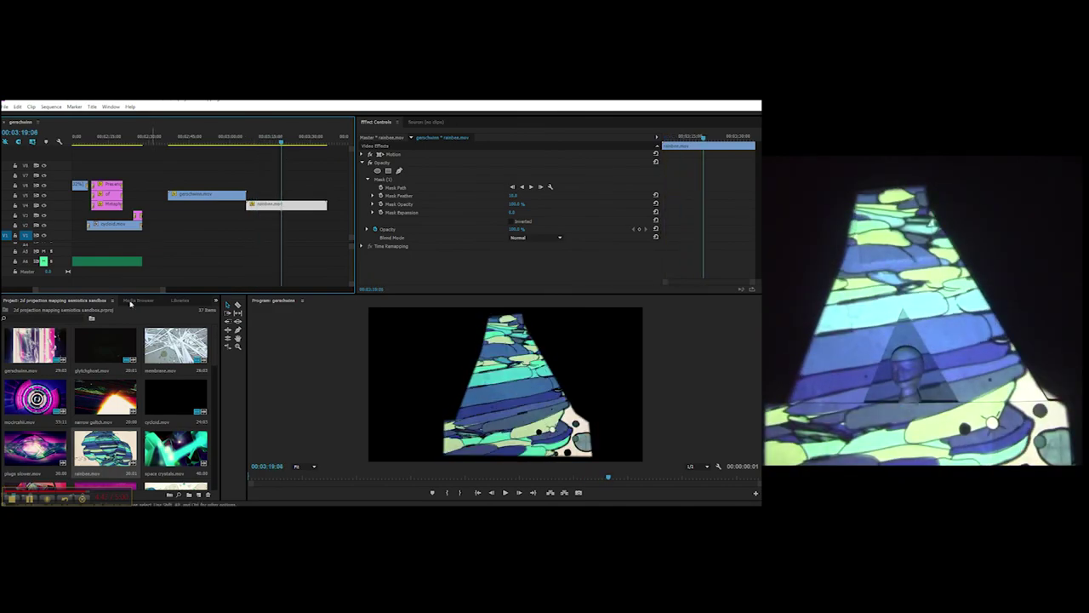